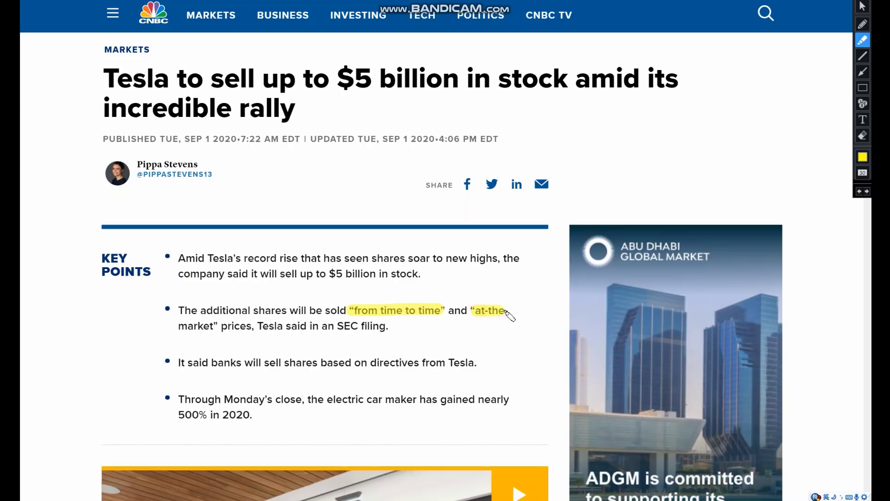
Highlight "market" in the at-the-market pricing bullet and the wording about banks selling shares on directives in the Tesla article.
left_click_drag(176, 326, 217, 327)
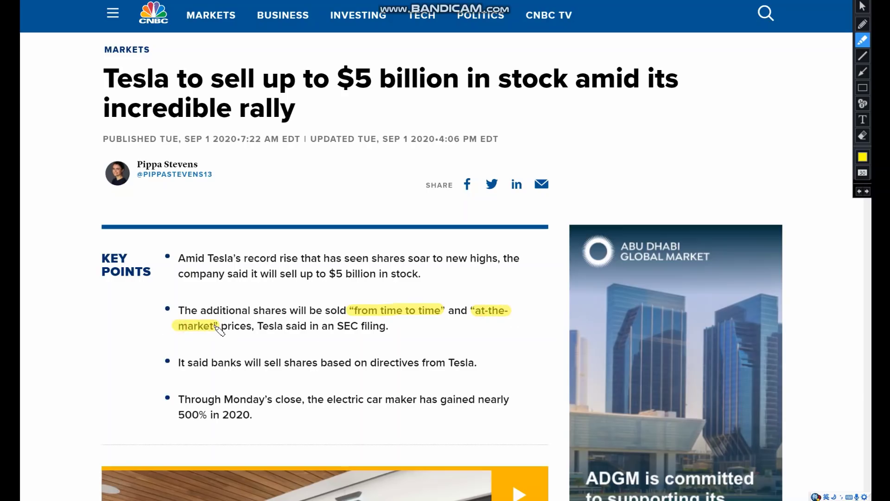
left_click_drag(264, 362, 427, 370)
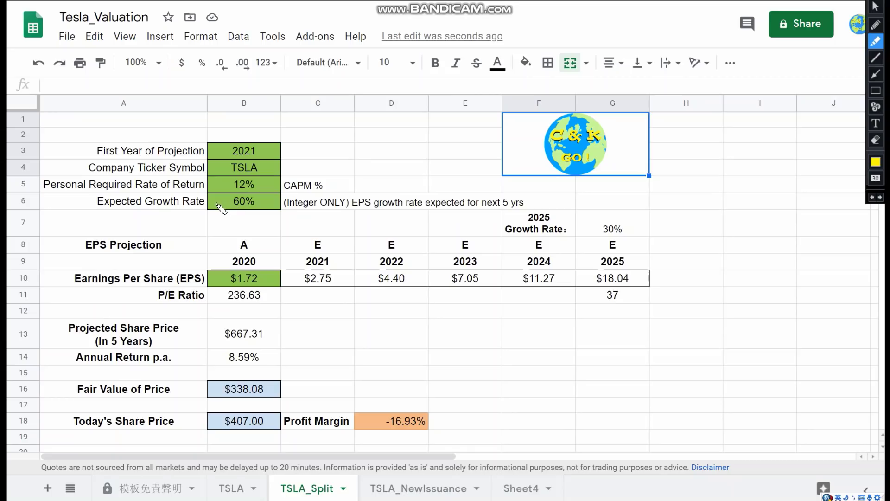
In the Tesla_Valuation spreadsheet's TSLA_Split sheet, highlight the Expected Growth Rate value and the words "expected for next 5 yrs" beside it.
left_click_drag(212, 202, 264, 206)
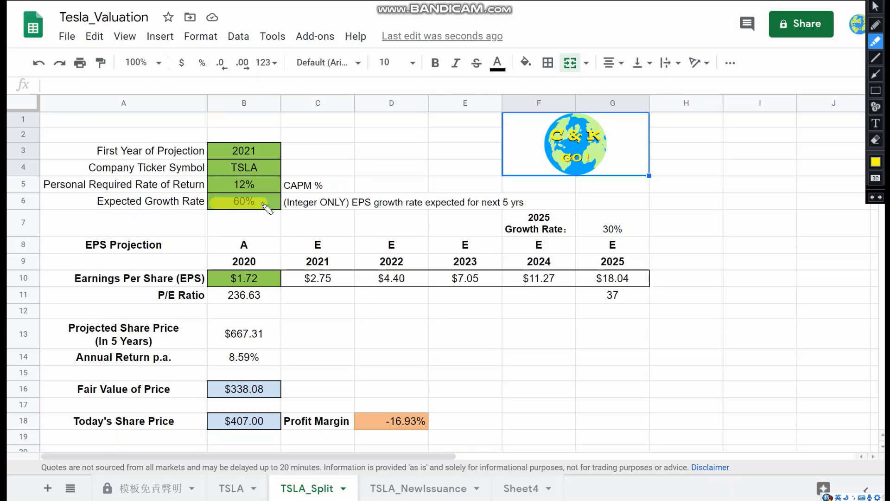
left_click_drag(425, 203, 533, 203)
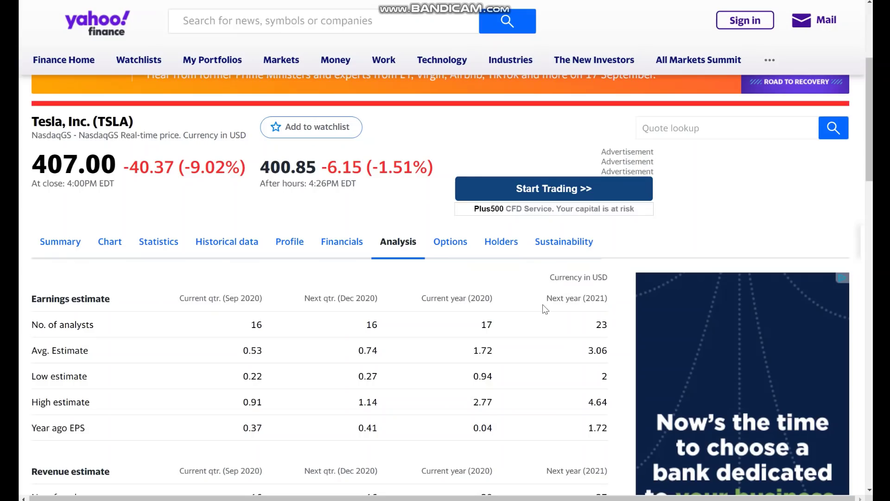
On Tesla's Yahoo Finance analysis page, highlight the current-year (2020) current estimate in the EPS trend table.
scroll(543, 304, "down", 10)
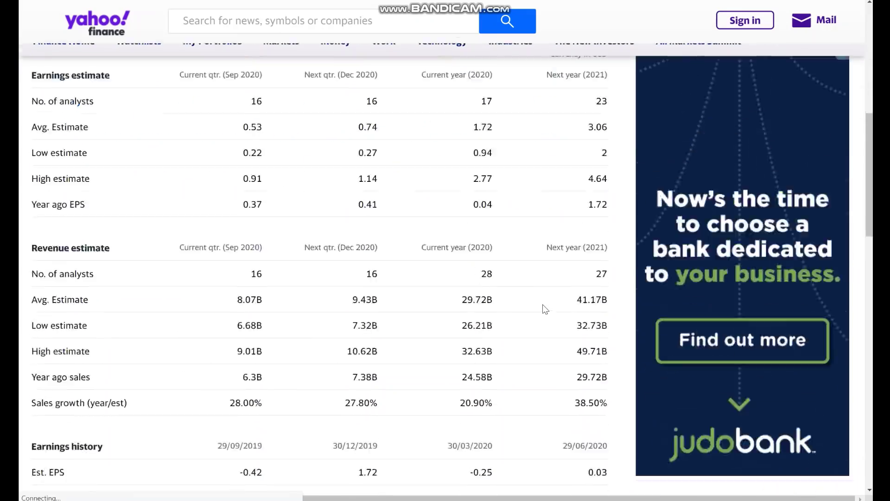
scroll(542, 304, "down", 2)
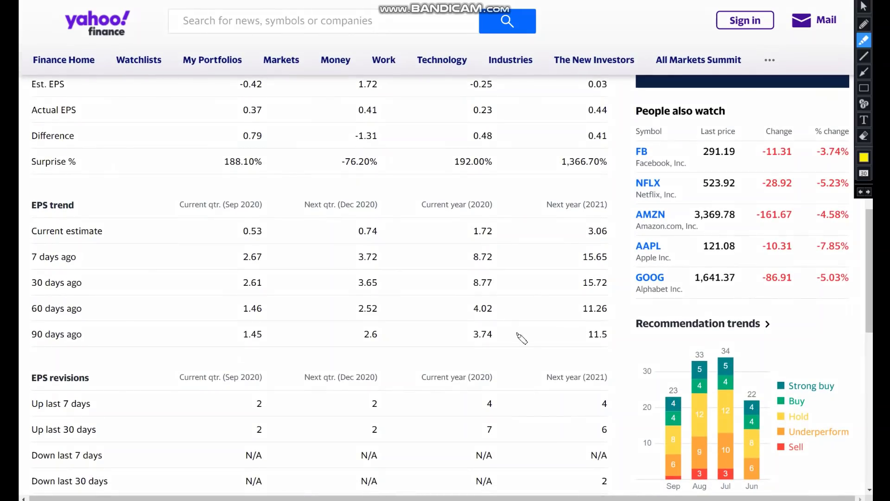
left_click_drag(473, 229, 500, 230)
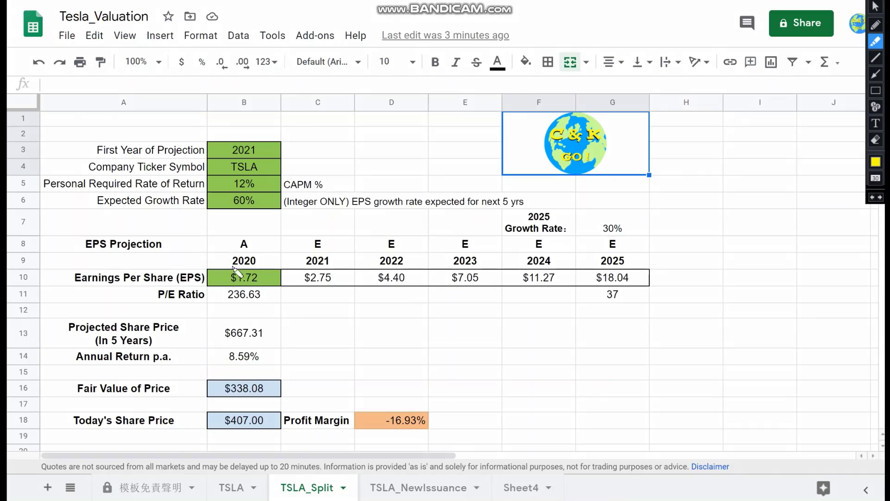
In the TSLA_Split sheet, highlight the 2020 EPS, both growth rates, projected share price, required rate of return and fair value.
left_click_drag(224, 277, 261, 279)
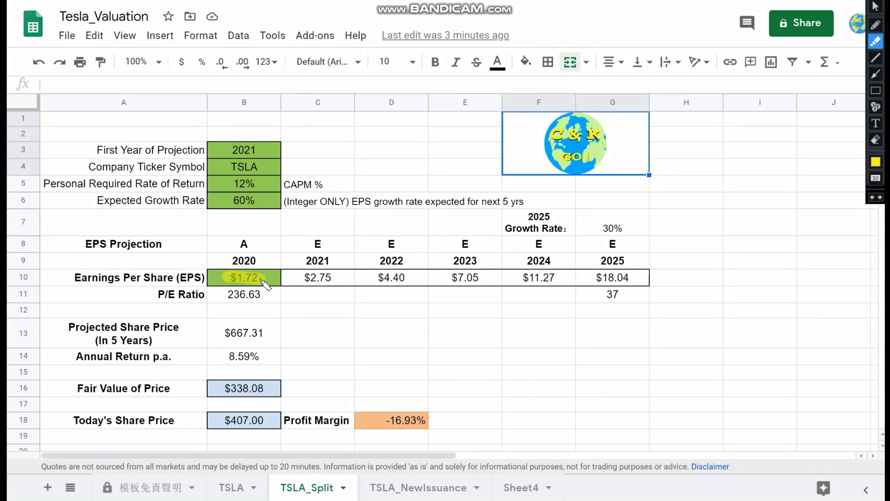
left_click_drag(226, 201, 258, 204)
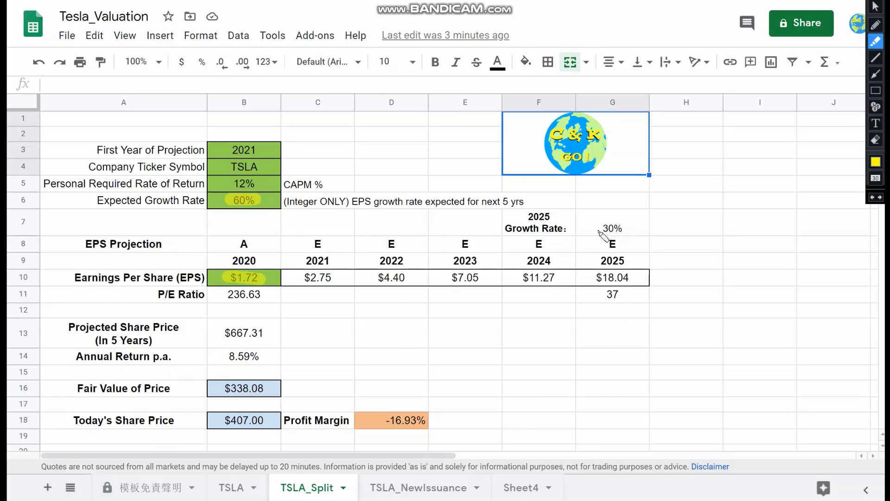
left_click_drag(593, 228, 632, 232)
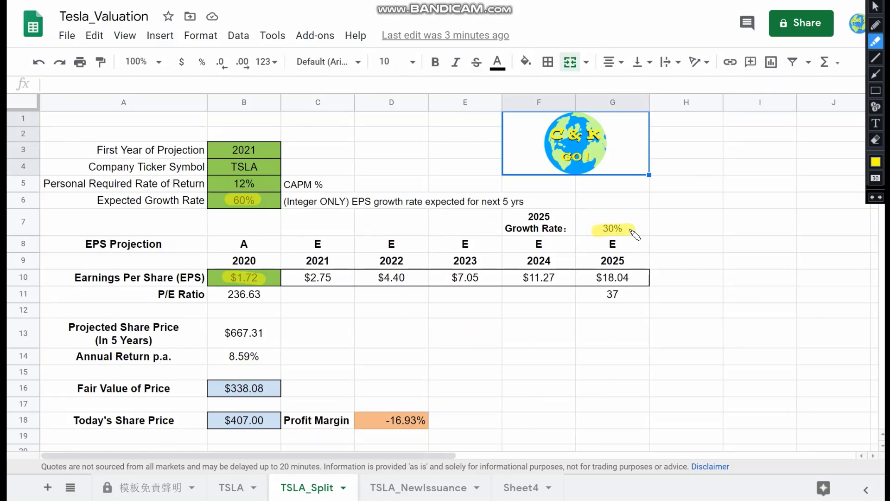
left_click_drag(219, 334, 264, 334)
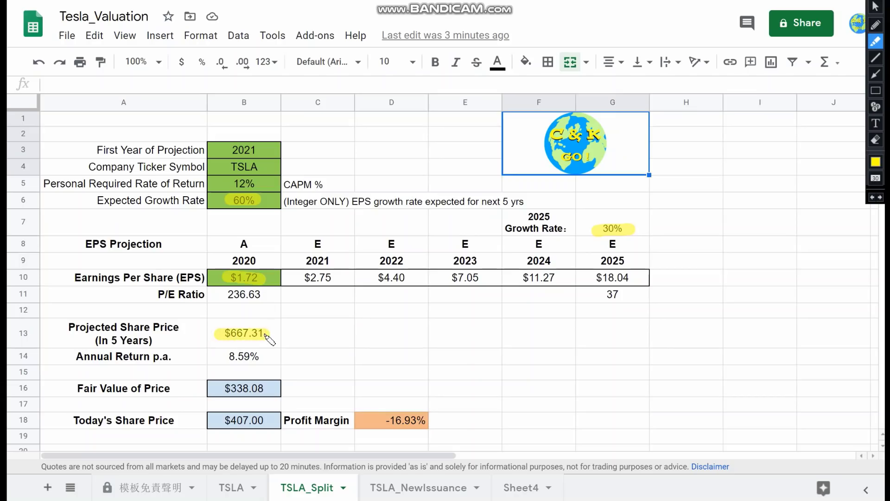
left_click_drag(226, 184, 261, 185)
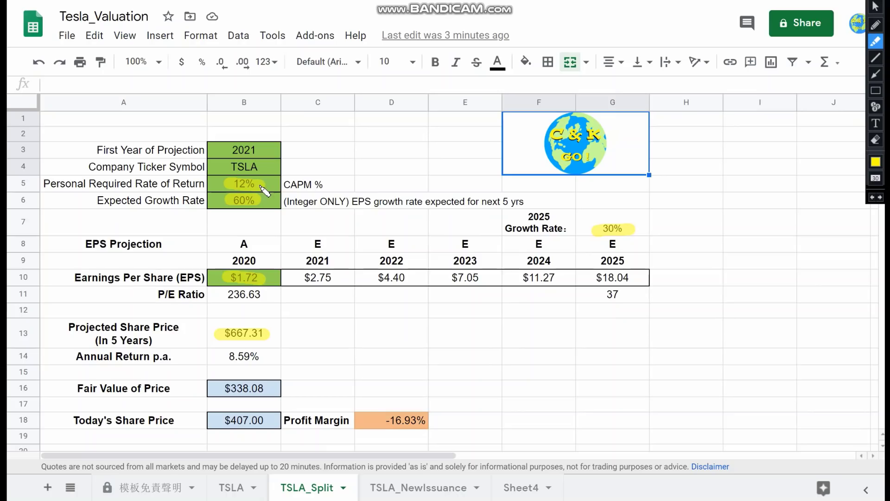
left_click(220, 388)
left_click_drag(220, 390, 270, 389)
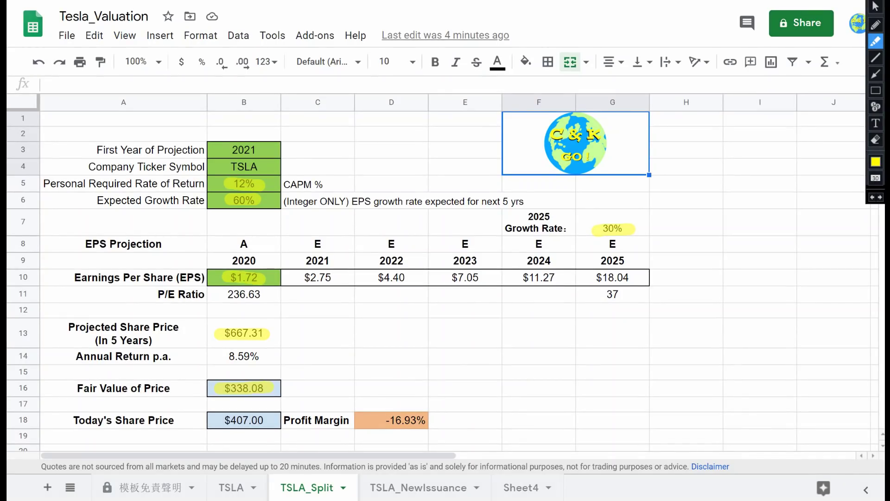
Open Sheet4 and highlight the $498 issue price and the 10 Million new issuance figure.
left_click(521, 488)
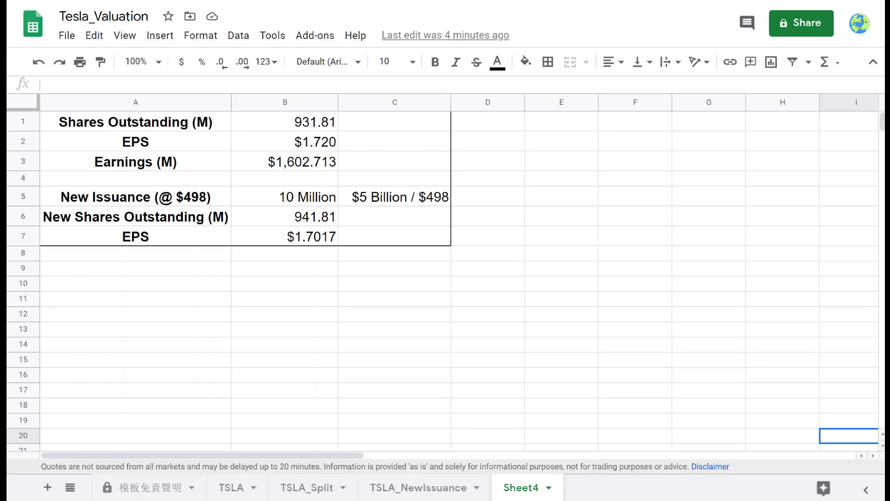
key("ctrl+shift+d")
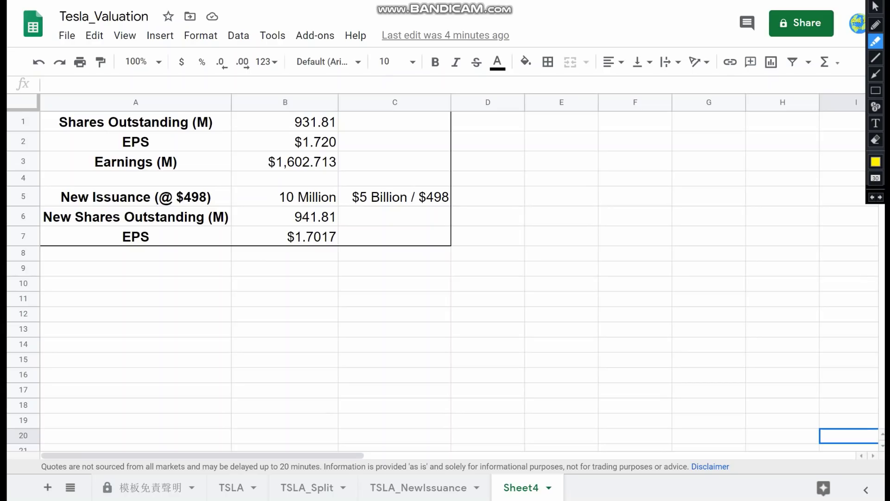
left_click(417, 197)
left_click_drag(417, 197, 449, 197)
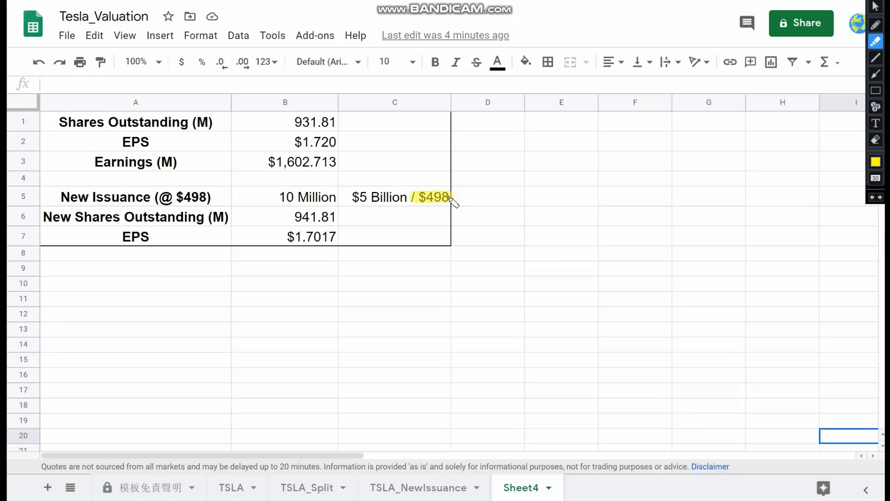
left_click(276, 198)
left_click_drag(276, 198, 335, 199)
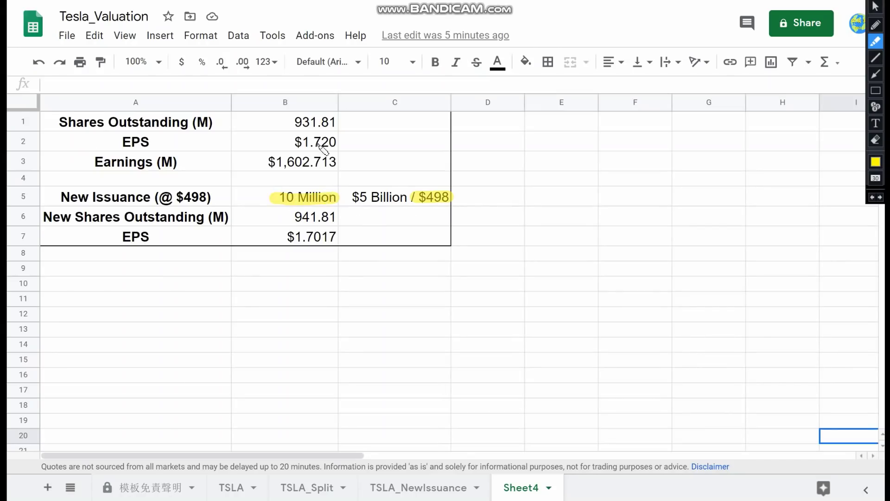
Highlight the original shares outstanding, EPS and earnings, plus the new shares outstanding and new EPS values in Sheet4.
left_click_drag(282, 121, 335, 121)
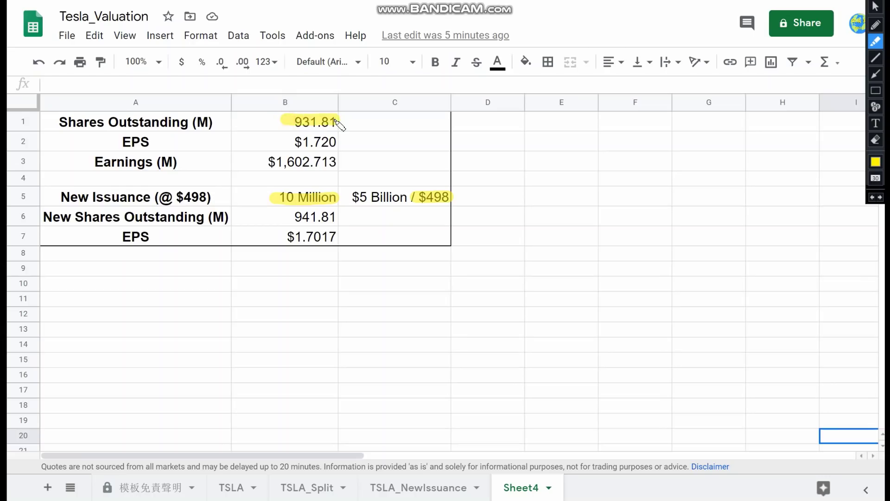
left_click_drag(283, 142, 341, 144)
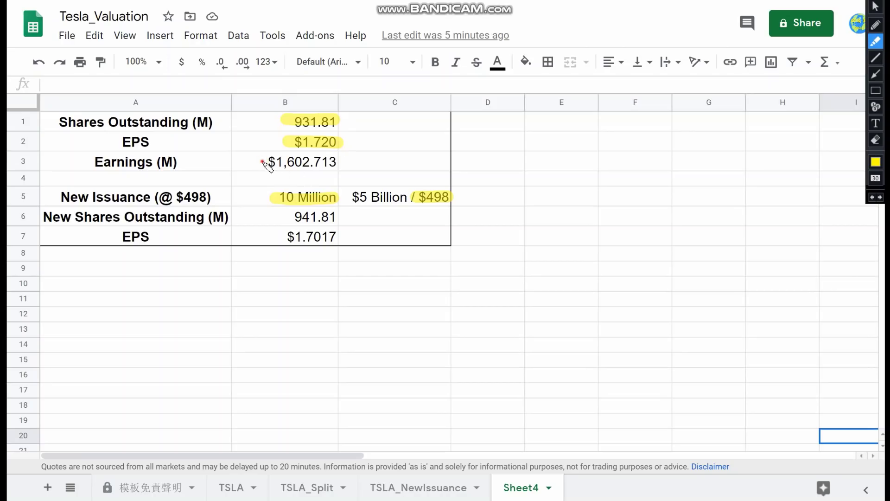
left_click_drag(258, 162, 339, 164)
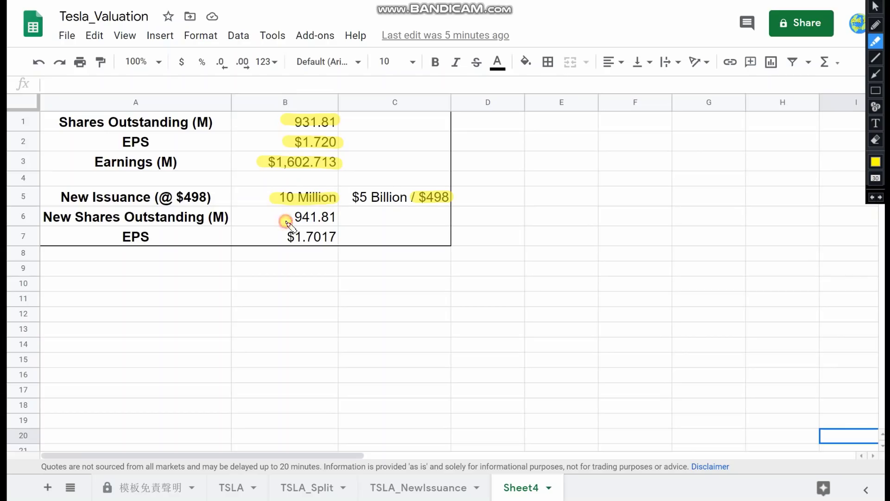
left_click_drag(284, 220, 338, 219)
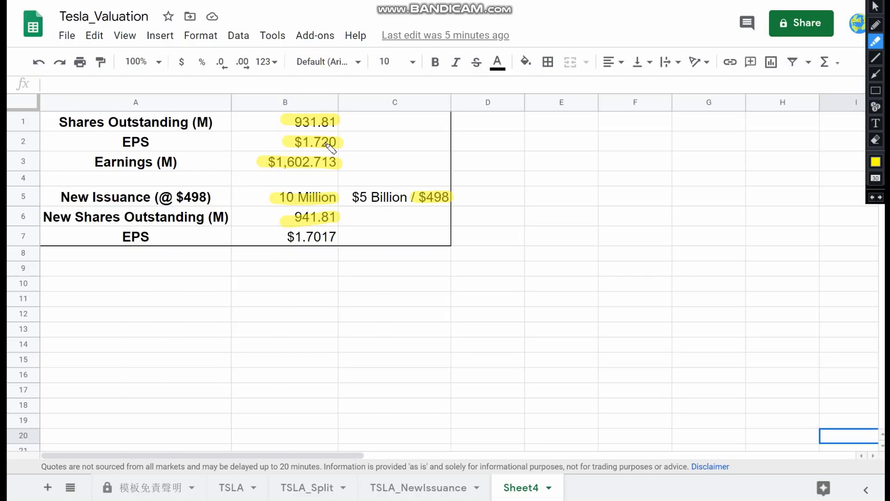
left_click_drag(278, 237, 343, 241)
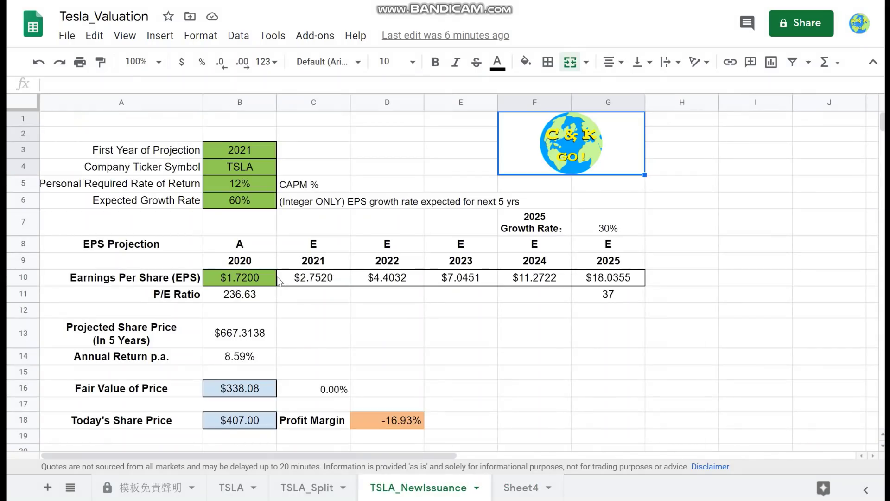
Set the 2020 Earnings Per Share in the TSLA_NewIssuance sheet to 1.70.
left_click(257, 280)
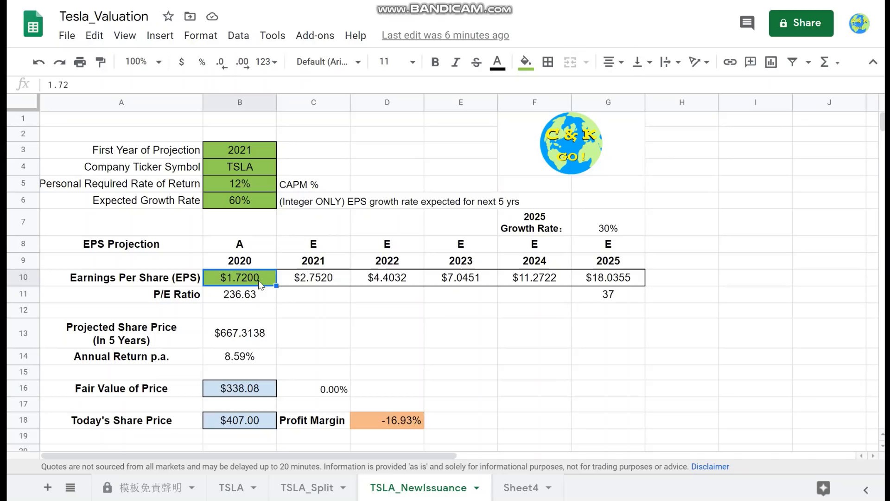
type("1.70")
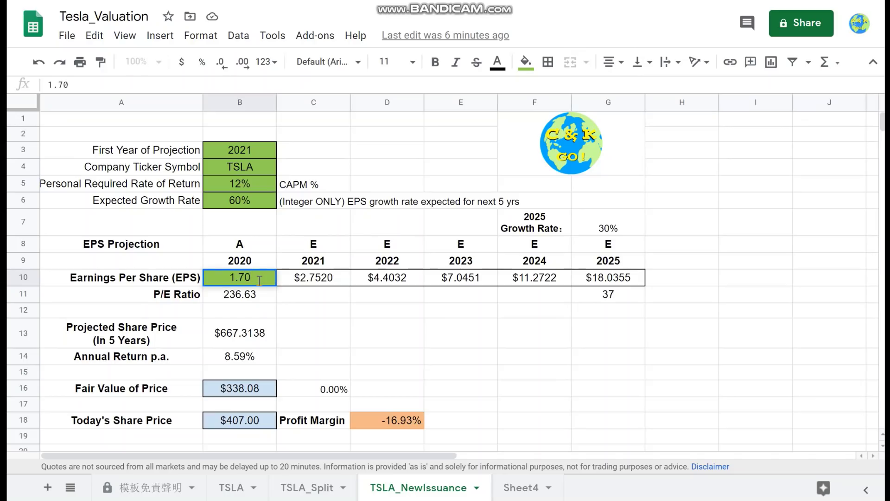
key("Return")
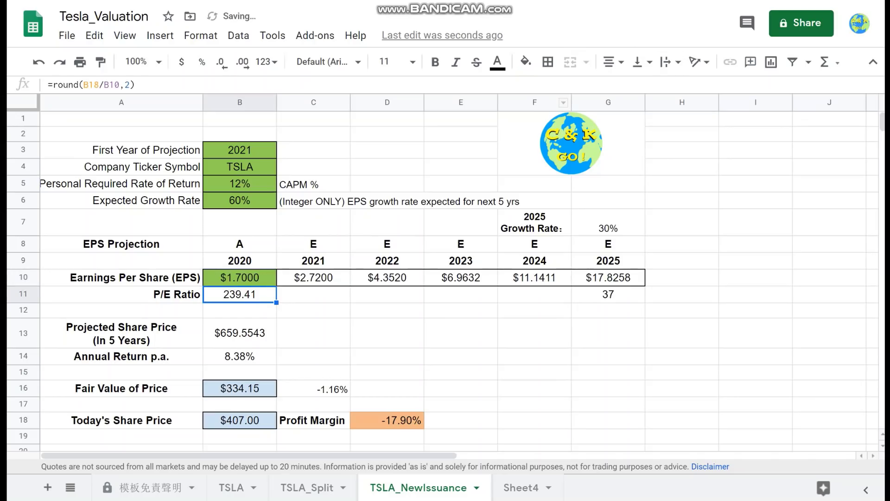
Highlight the recalculated projected share price and fair value in TSLA_NewIssuance, and leave the annotation mode.
left_click_drag(208, 333, 267, 336)
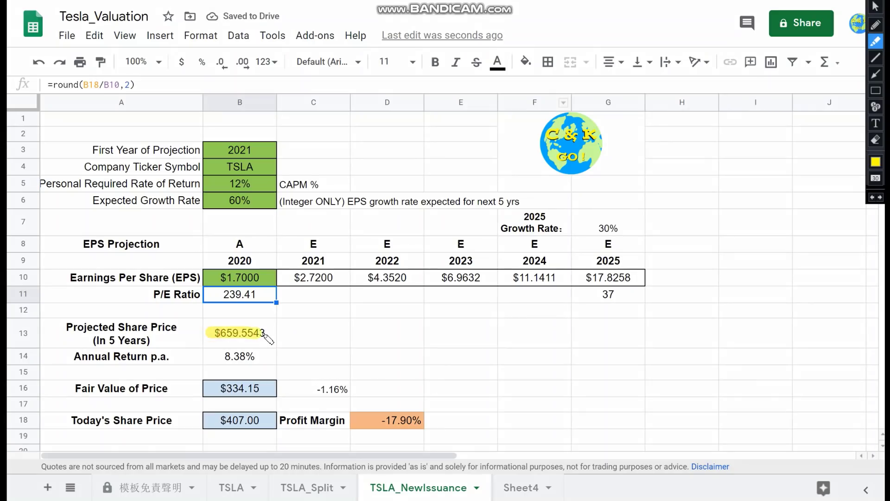
left_click_drag(209, 388, 266, 389)
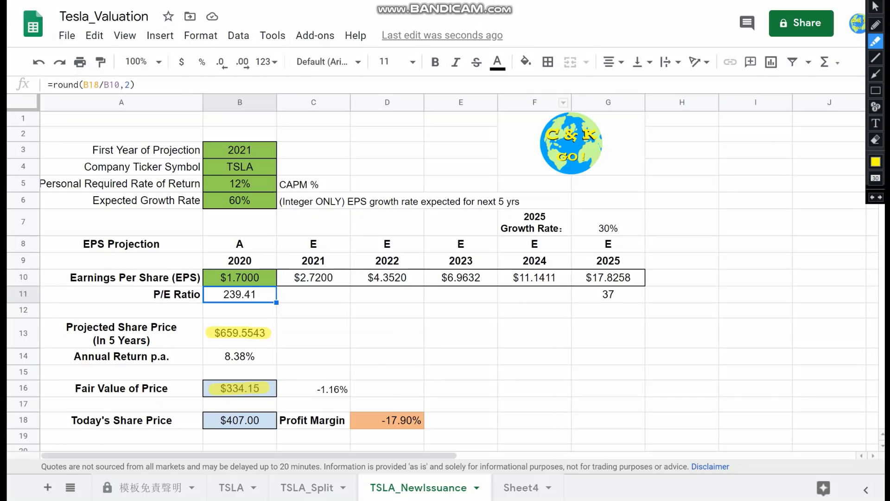
left_click(875, 7)
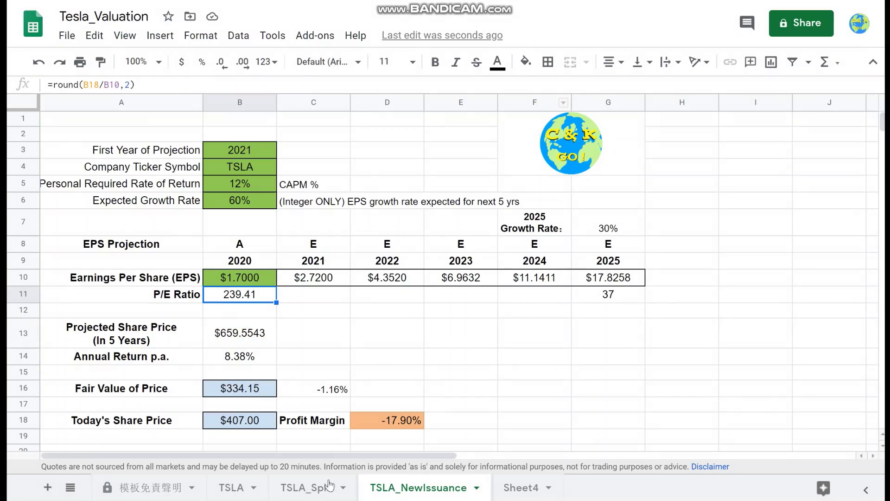
Compare the fair value in TSLA_Split with TSLA_NewIssuance, and highlight the percentage change beside the new fair value.
left_click(319, 487)
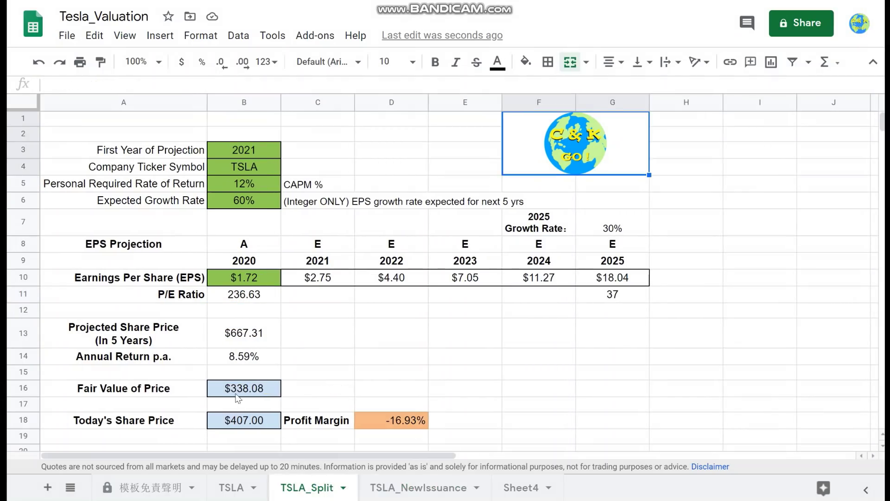
left_click(404, 486)
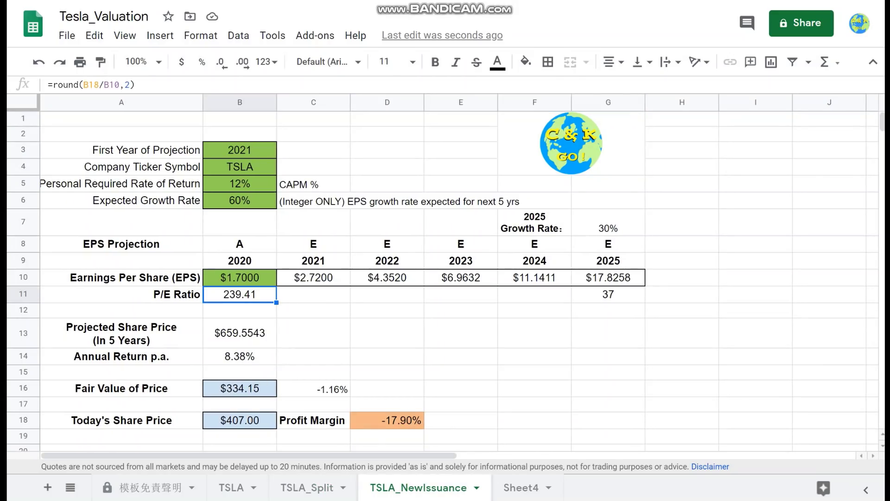
key("ctrl+shift+3")
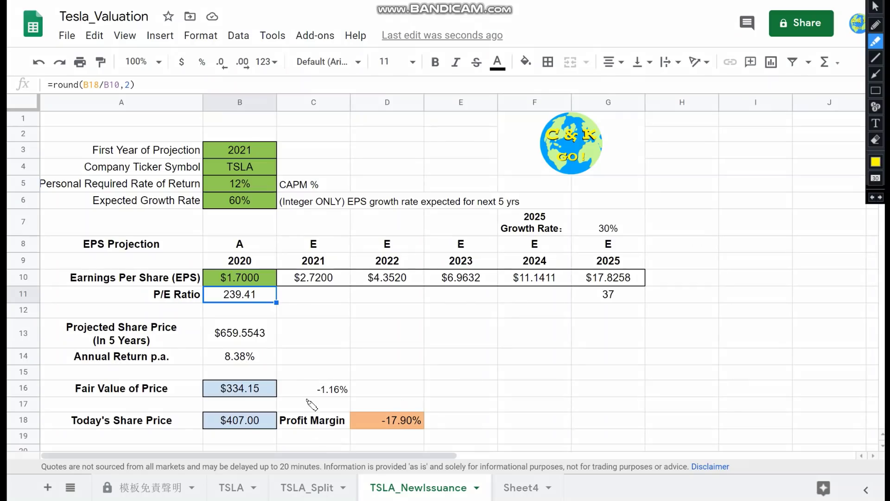
left_click_drag(300, 388, 351, 391)
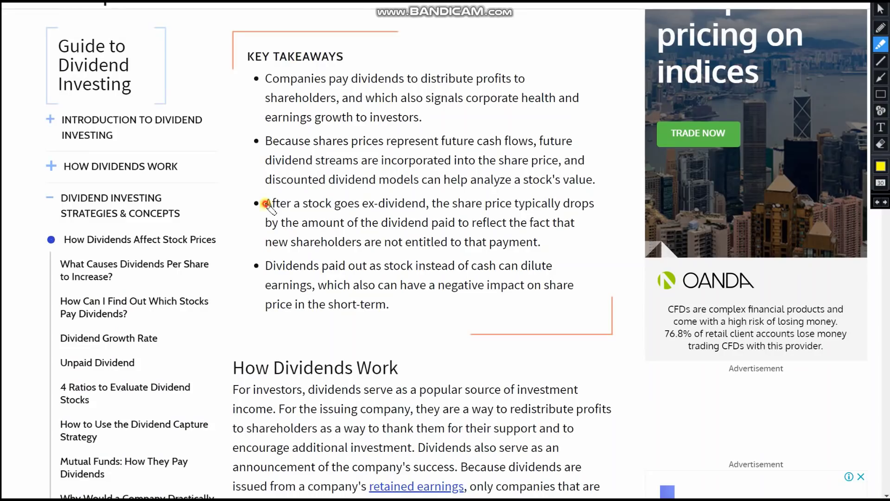
In the dividend article's key takeaways, highlight the statement that the share price typically drops by the dividend amount after going ex-dividend.
left_click_drag(266, 204, 597, 206)
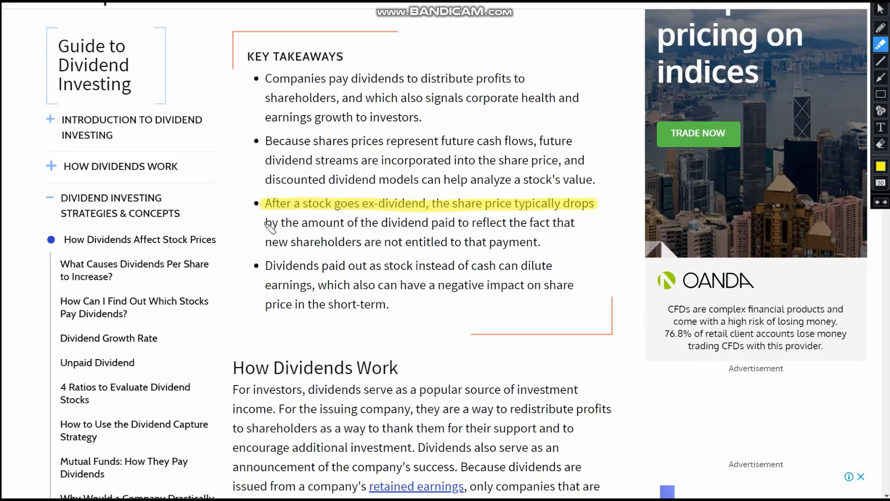
left_click_drag(266, 223, 469, 227)
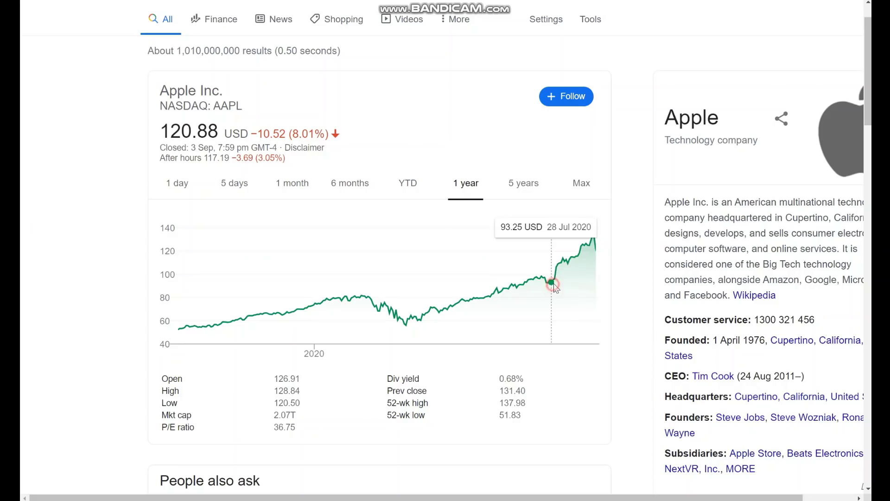
Measure Apple's share price change on the 1-year chart from 28 Jul 2020 to the latest prices.
left_click_drag(550, 283, 596, 240)
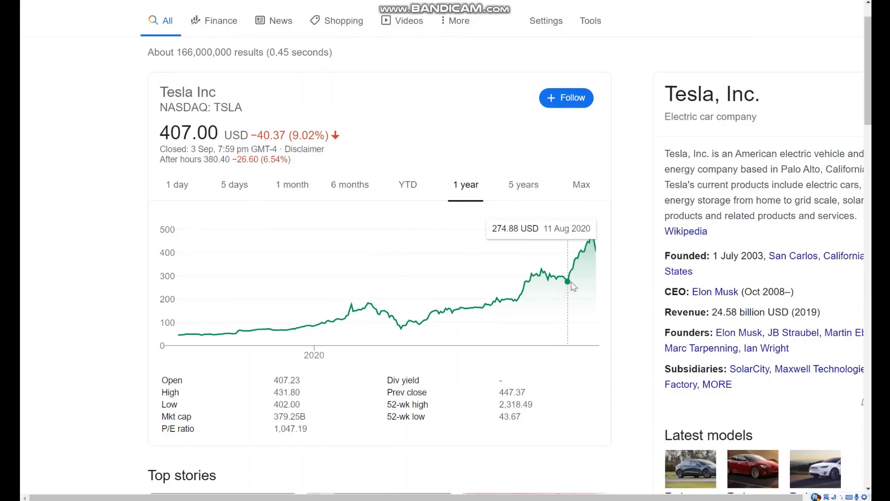
Measure Tesla's share price change on the 1-year chart from 11 Aug 2020 to the latest prices.
left_click_drag(568, 286, 596, 238)
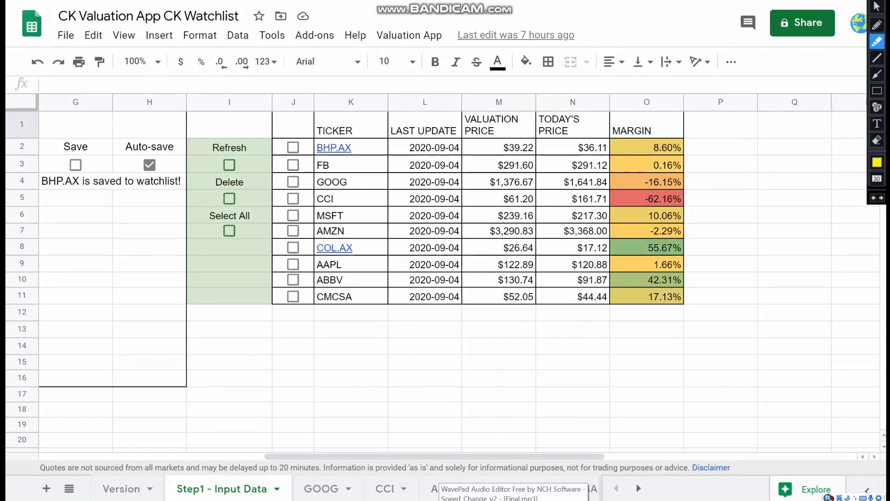
In the CK Watchlist, highlight the AAPL, FB, MSFT and AMZN tickers with their valuation prices, plus today's price for AAPL.
left_click_drag(311, 265, 345, 264)
left_click_drag(491, 264, 606, 265)
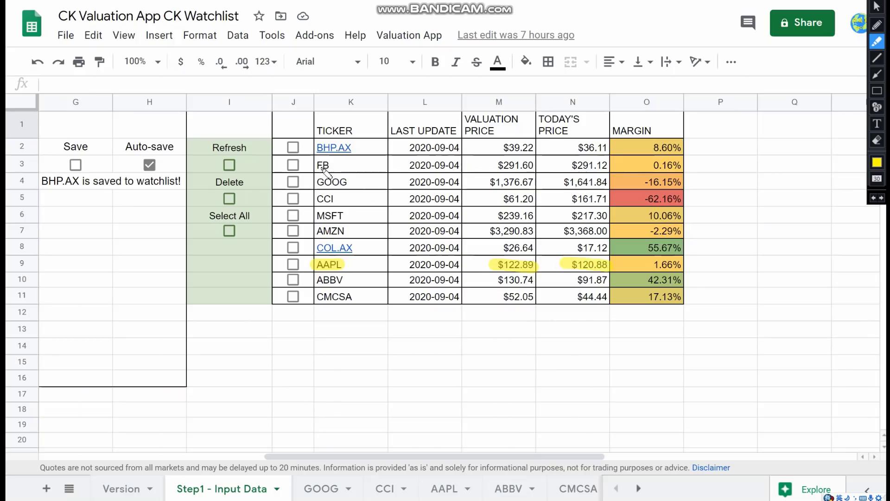
left_click_drag(316, 165, 335, 166)
left_click_drag(491, 165, 539, 166)
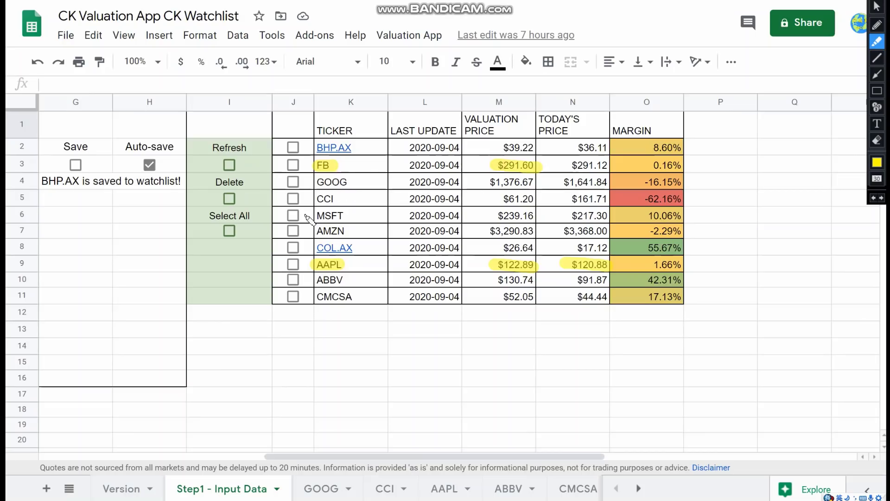
left_click_drag(309, 216, 341, 216)
left_click_drag(491, 216, 536, 218)
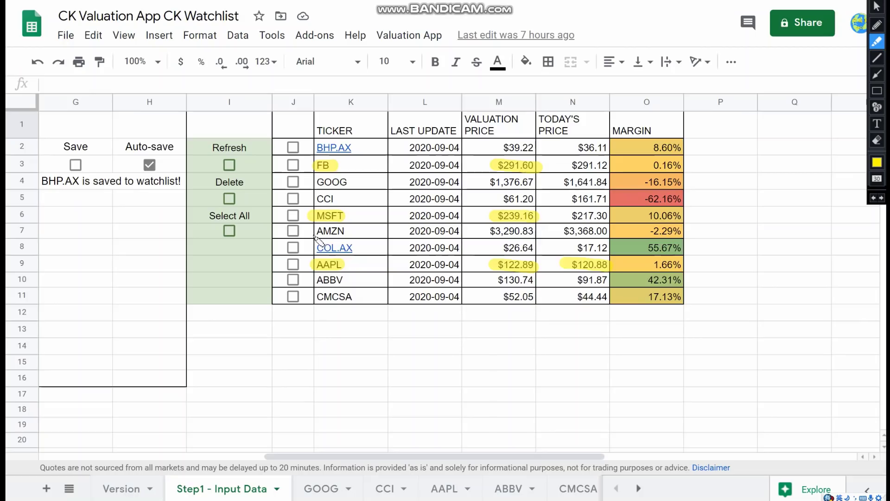
left_click_drag(310, 230, 345, 232)
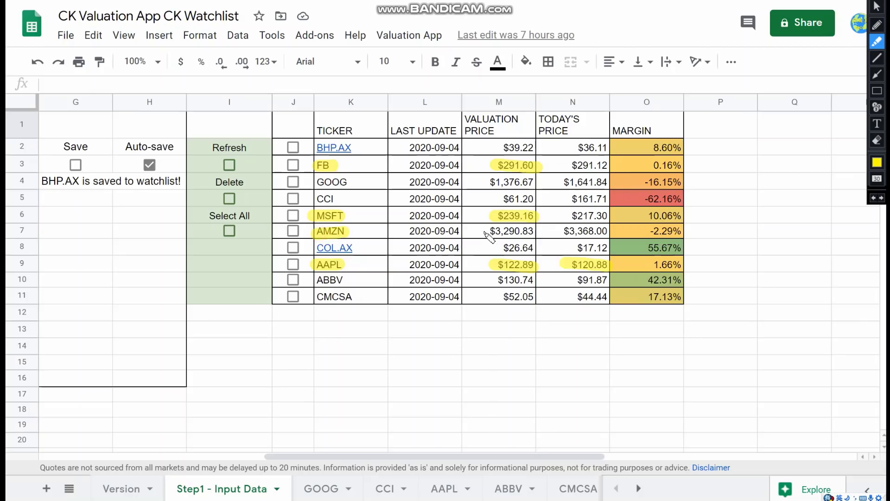
left_click_drag(481, 231, 534, 233)
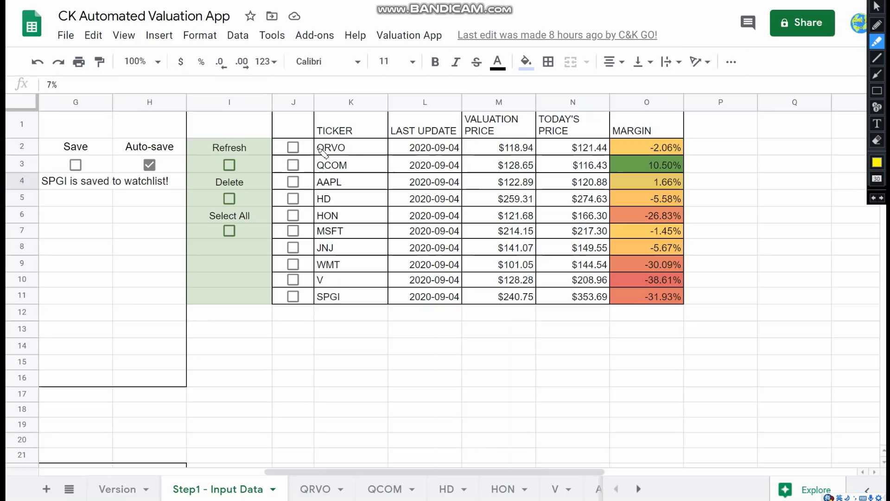
In the CK Automated Valuation App watchlist, highlight the tickers QRVO, QCOM, AAPL, MSFT, HD and JNJ.
left_click_drag(319, 147, 358, 147)
mouse_move(309, 165)
left_mouse_down()
mouse_move(343, 166)
mouse_move(362, 182)
left_mouse_up()
left_click_drag(318, 232, 349, 233)
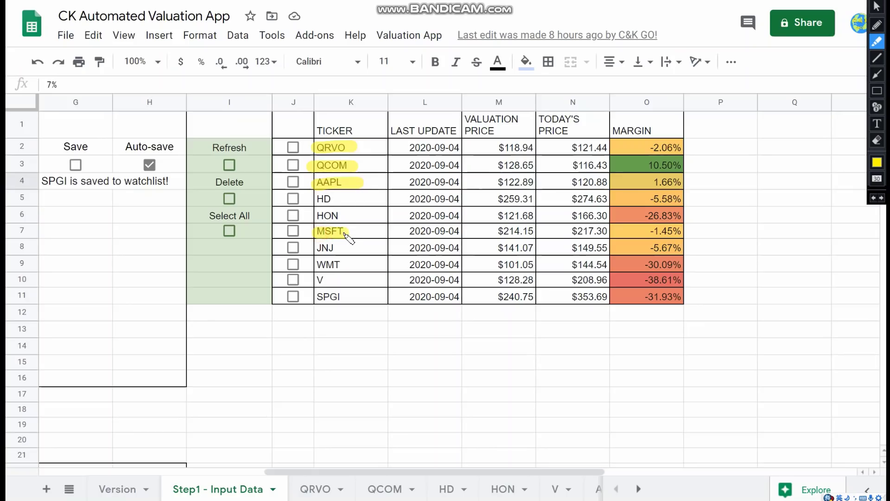
left_click_drag(310, 199, 343, 199)
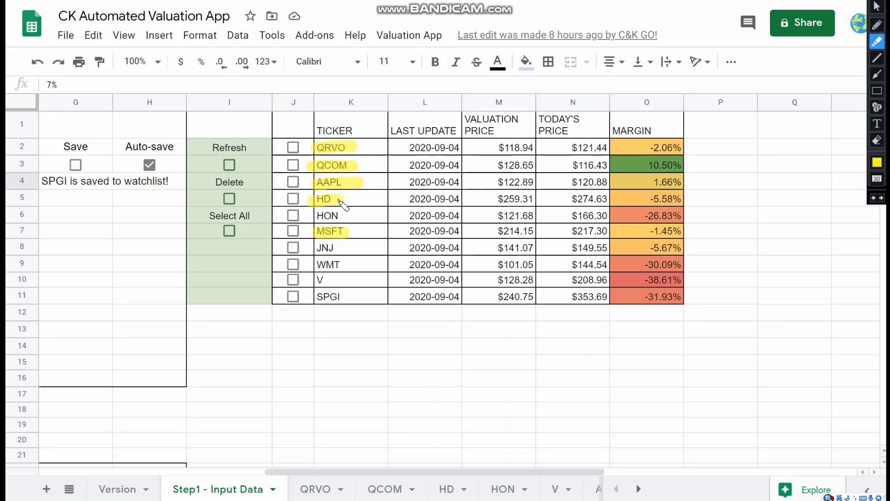
left_click_drag(316, 250, 341, 249)
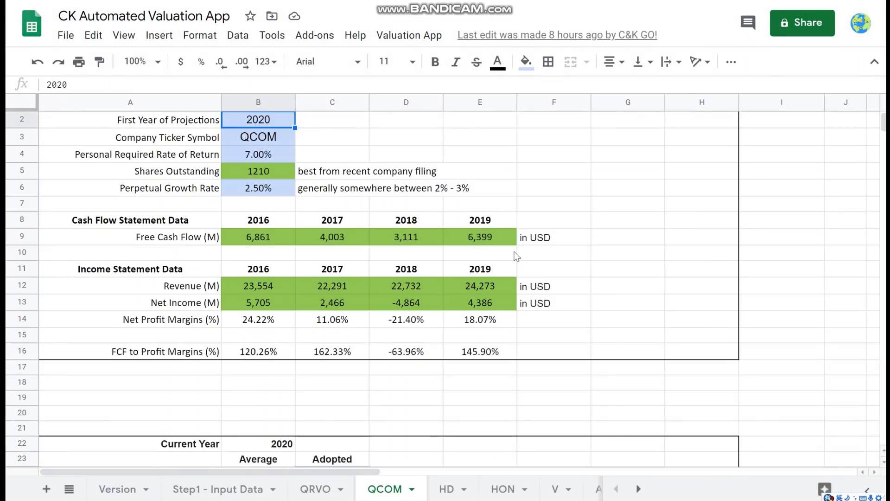
Review the discounted free cash flow valuation in the QCOM sheet, and highlight its personal required rate of return.
scroll(514, 255, "down", 5)
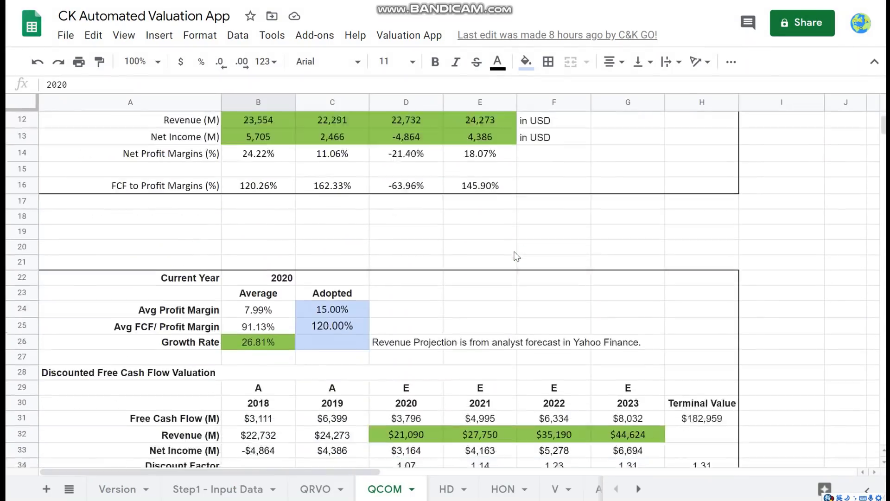
scroll(516, 255, "down", 3)
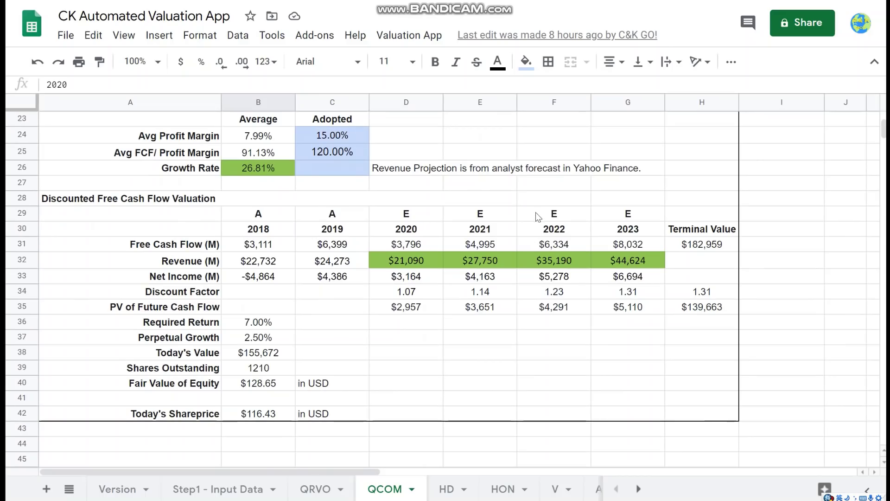
scroll(535, 212, "up", 8)
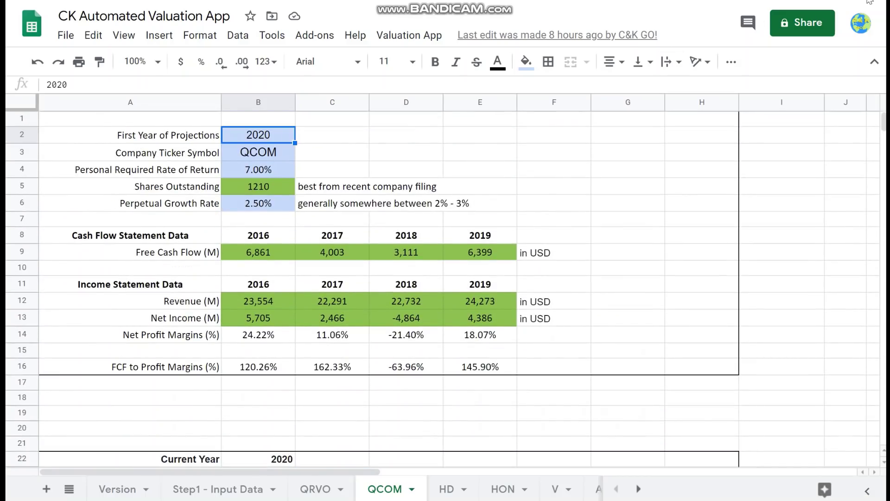
mouse_move(869, 3)
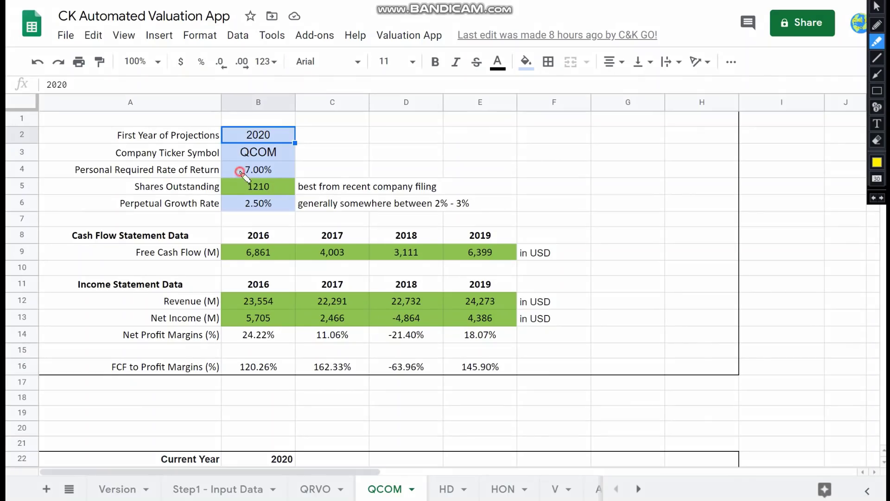
left_click_drag(234, 171, 275, 172)
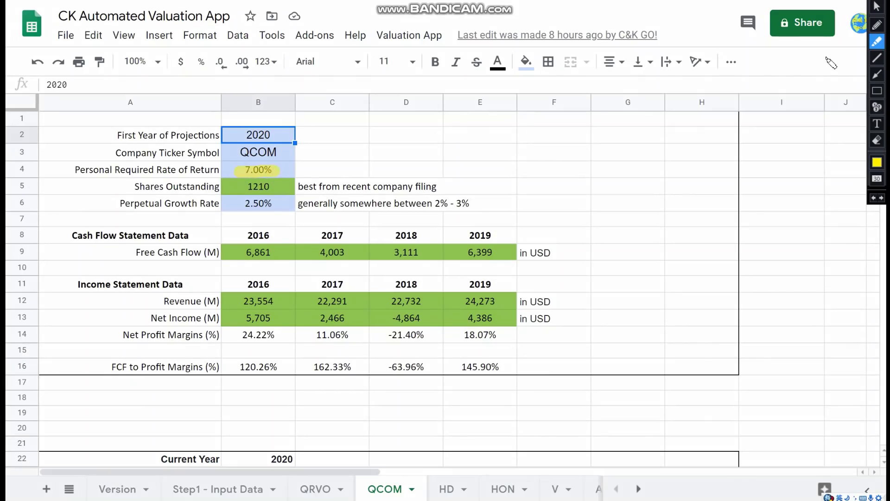